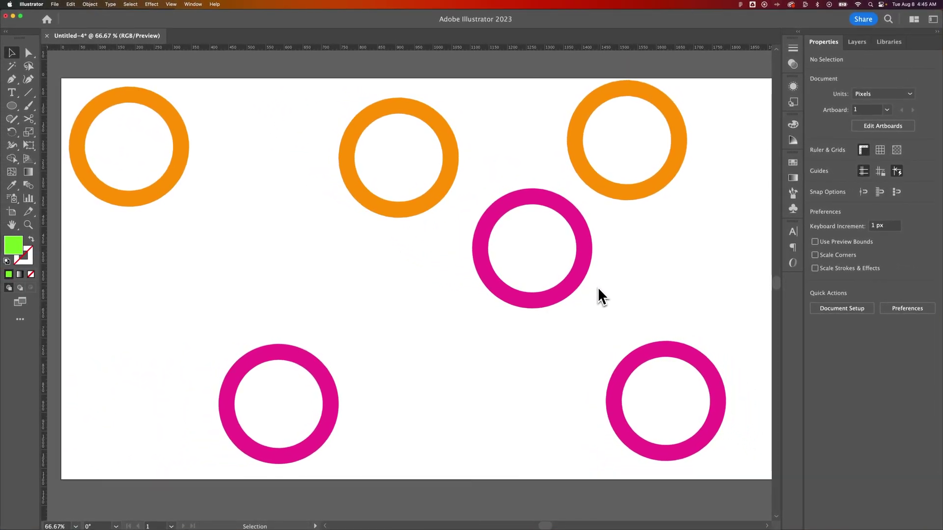
- Step back and forth through history (undo, redo twice, undo twice) until three green rings reappear
{"action": "key", "text": "a"}
{"action": "key", "text": "super+z"}
{"action": "key", "text": "super+z"}
{"action": "key", "text": "super+z"}
{"action": "key", "text": "super+z"}
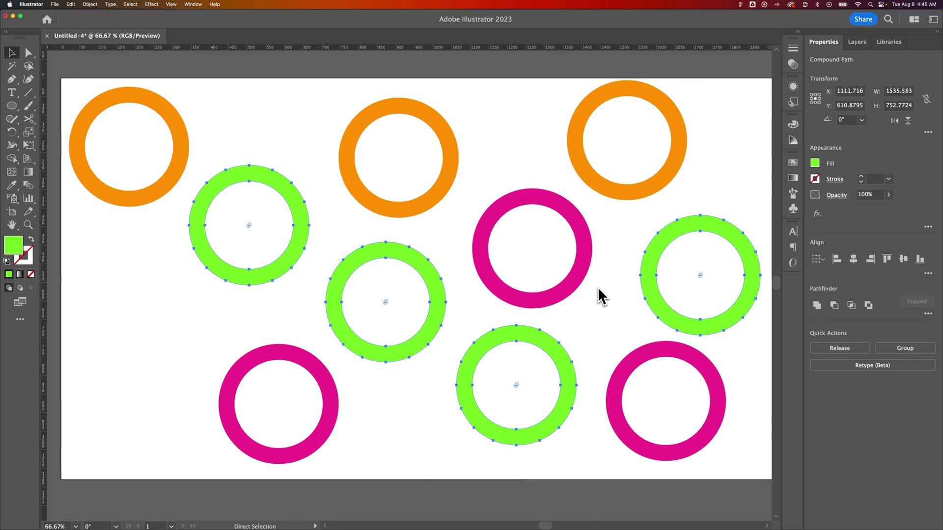
{"action": "key", "text": "v"}
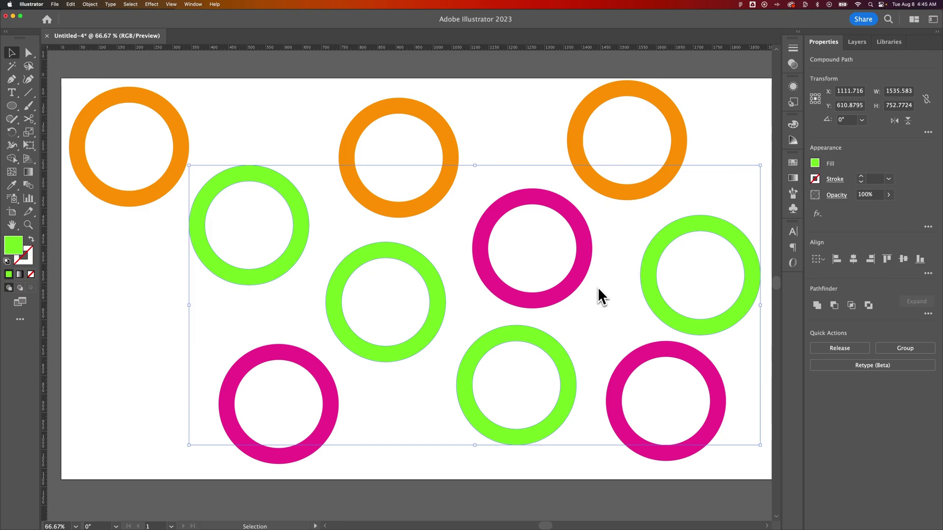
{"action": "key", "text": "super"}
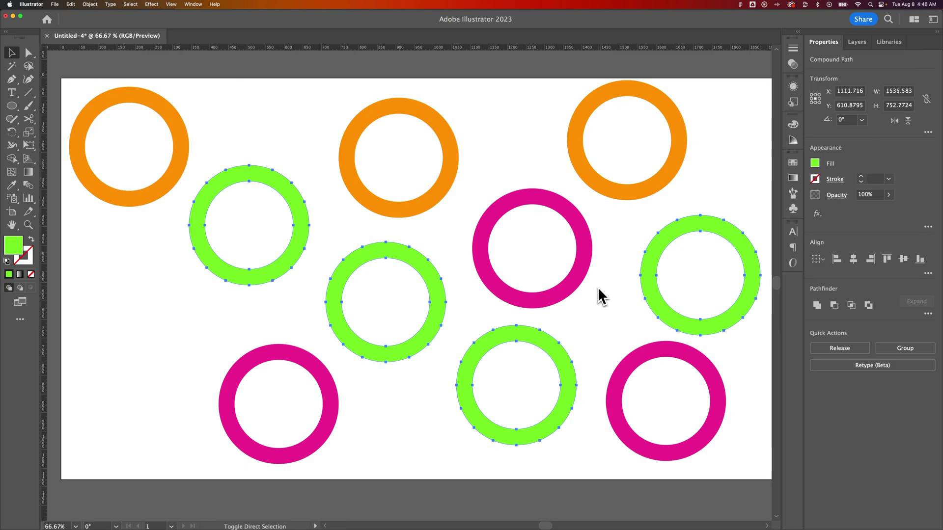
{"action": "key", "text": "super+shift+z"}
{"action": "key", "text": "super+shift+z"}
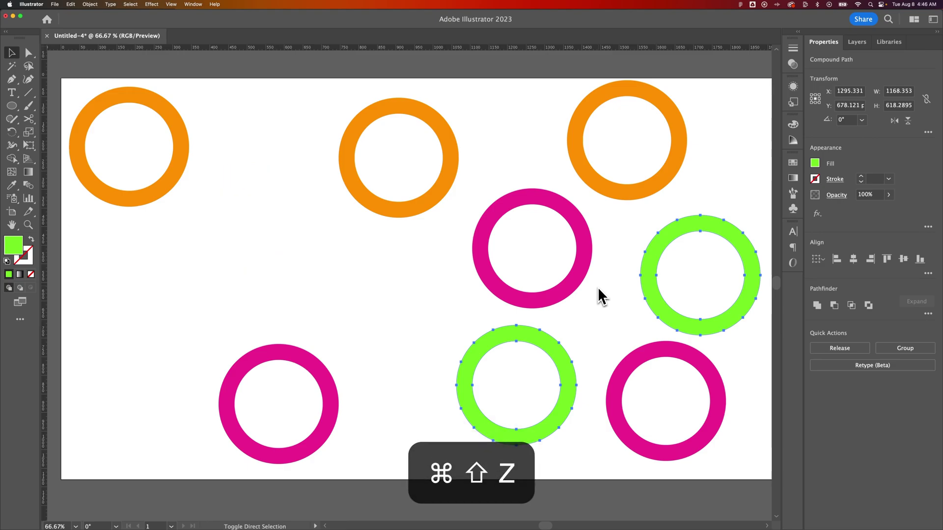
{"action": "key", "text": "super+shift+z"}
{"action": "key", "text": "super+z"}
{"action": "key", "text": "super+z"}
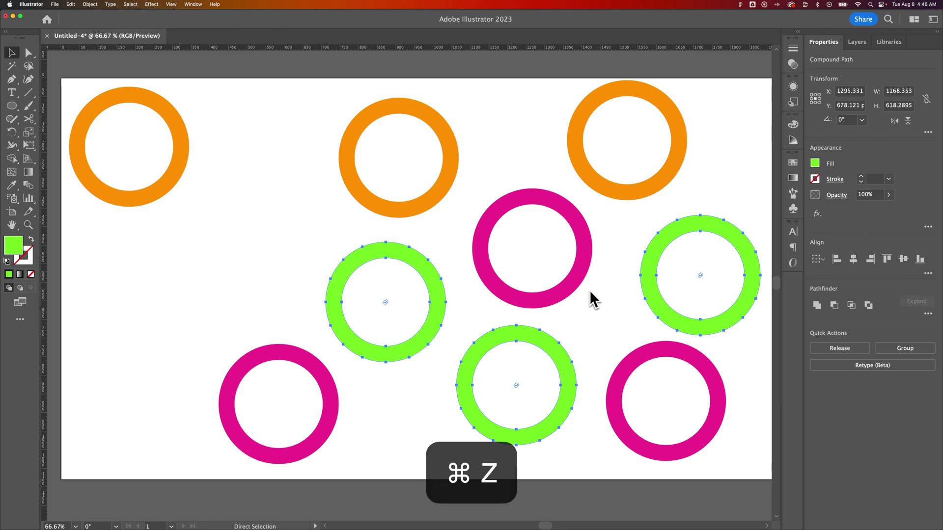
{"action": "key", "text": "super+z"}
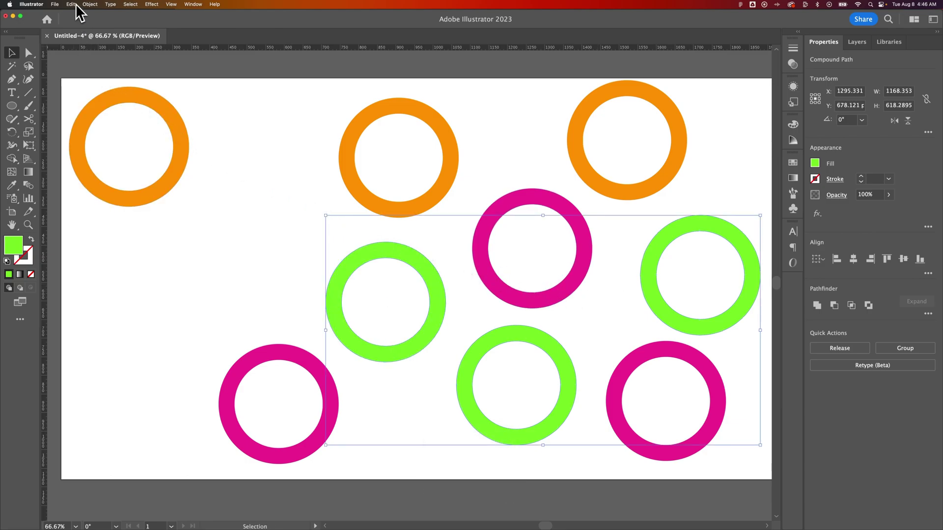
- Restore the left green ring with Edit > Undo Clear, then dismiss the Edit menu
{"action": "left_click", "coordinate": [76, 6]}
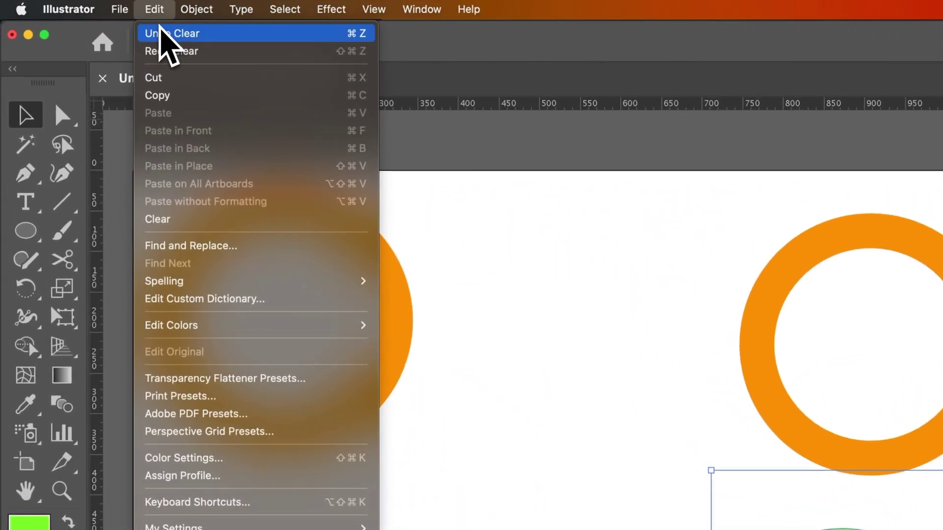
{"action": "left_click", "coordinate": [160, 33]}
{"action": "left_click", "coordinate": [160, 14]}
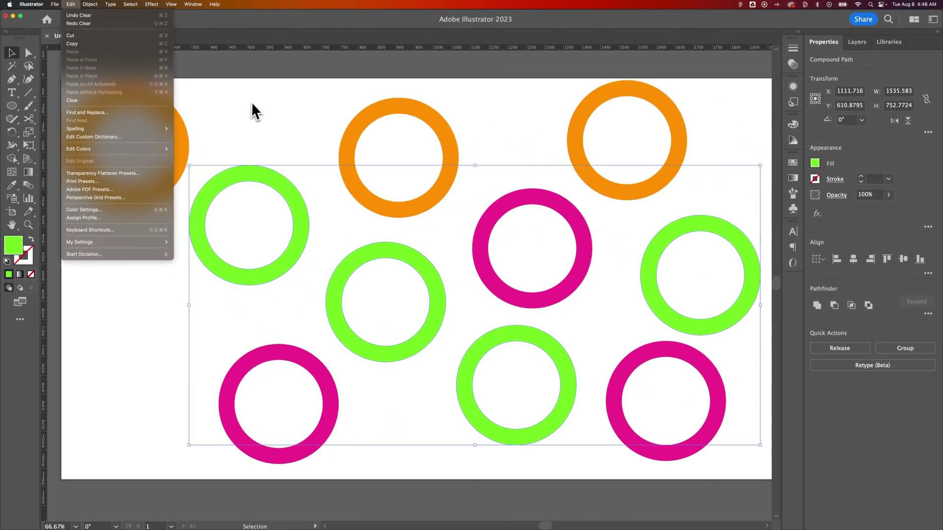
{"action": "left_click", "coordinate": [256, 104]}
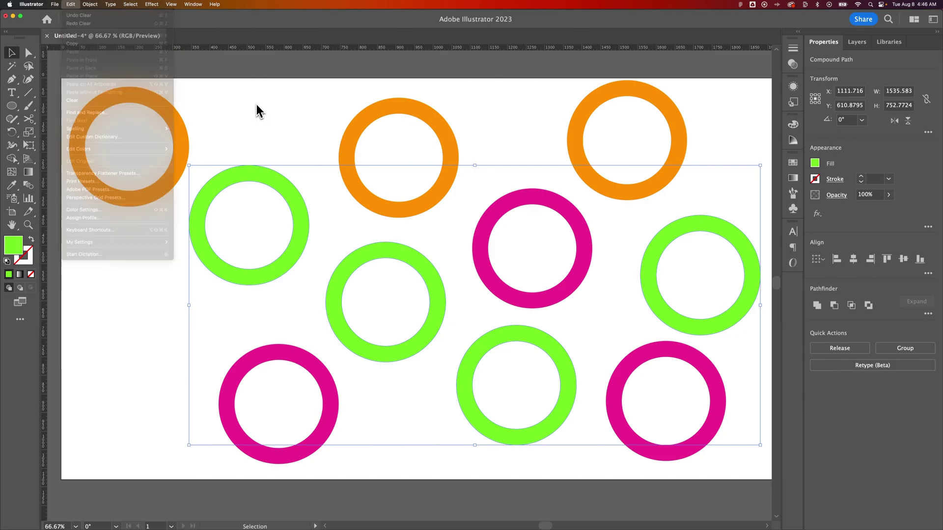
- Undo once, then redo three times to remove green rings again
{"action": "key", "text": "a"}
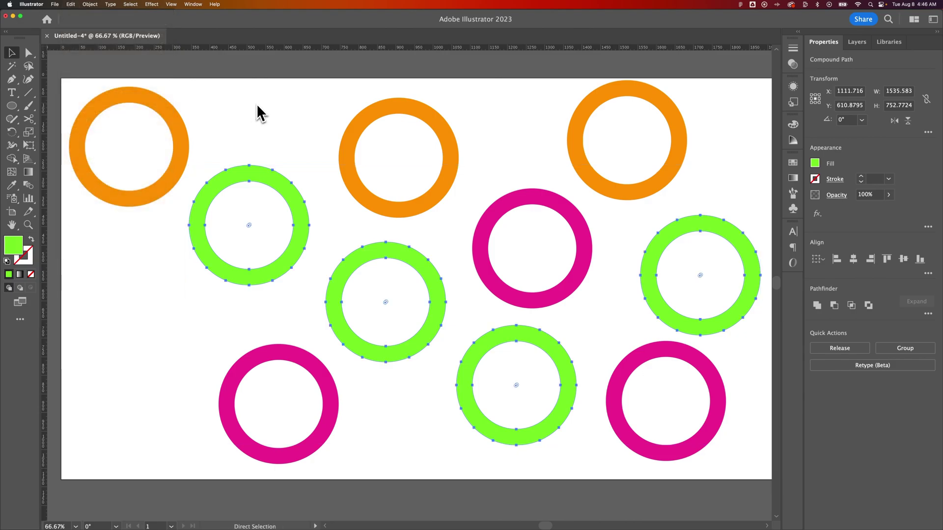
{"action": "key", "text": "super+z"}
{"action": "key", "text": "super+z"}
{"action": "key", "text": "super+shift+z"}
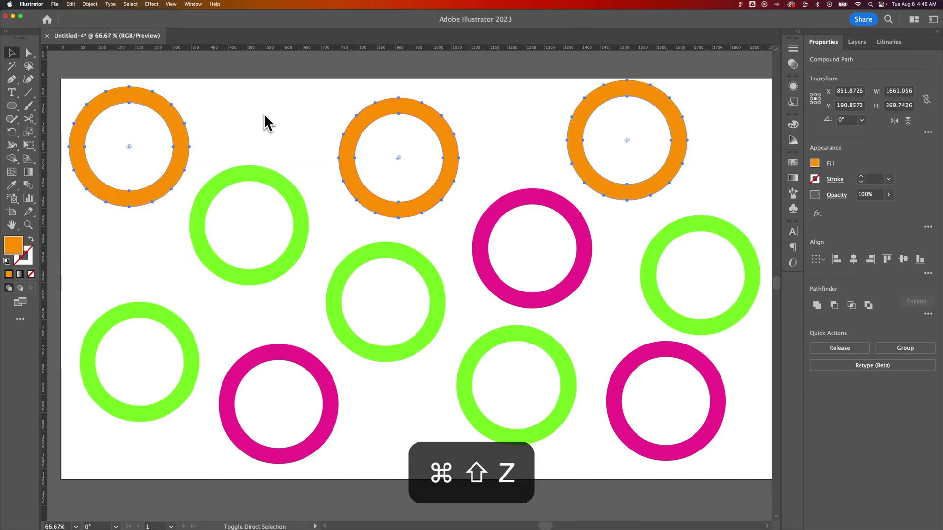
{"action": "key", "text": "super+shift+z"}
{"action": "key", "text": "super+shift+z"}
{"action": "key", "text": "super+shift+z"}
{"action": "key", "text": "super+shift+z"}
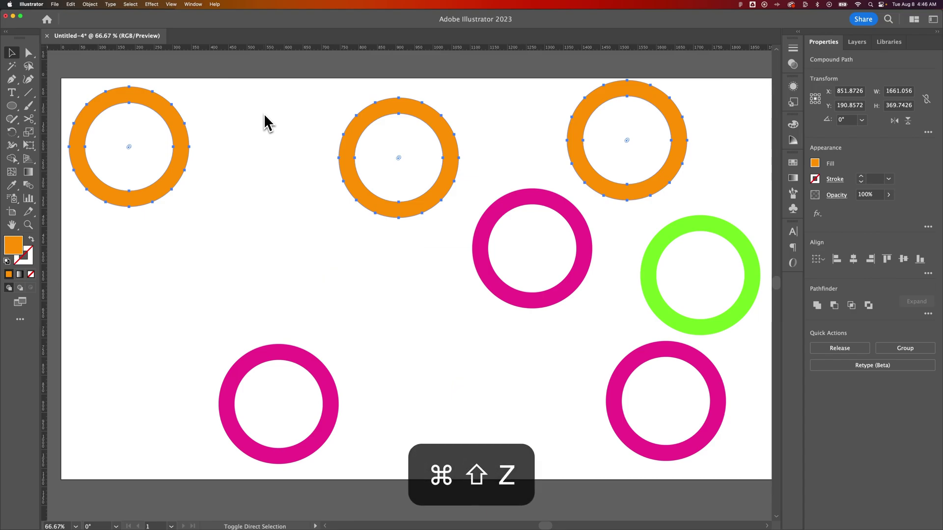
{"action": "key", "text": "super+shift+z"}
- Undo twice, then redo twice, leaving two green rings with the orange and magenta rings
{"action": "key", "text": "super+z"}
{"action": "key", "text": "super+z"}
{"action": "key", "text": "super+z"}
{"action": "key", "text": "super+z"}
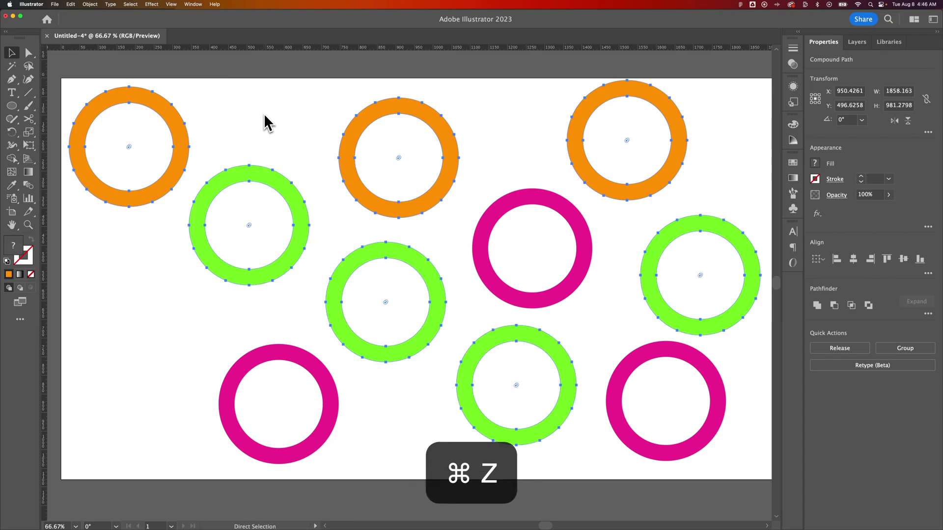
{"action": "key", "text": "super+z"}
{"action": "key", "text": "super+shift+z"}
{"action": "key", "text": "super+shift+z"}
{"action": "key", "text": "super+shift+z"}
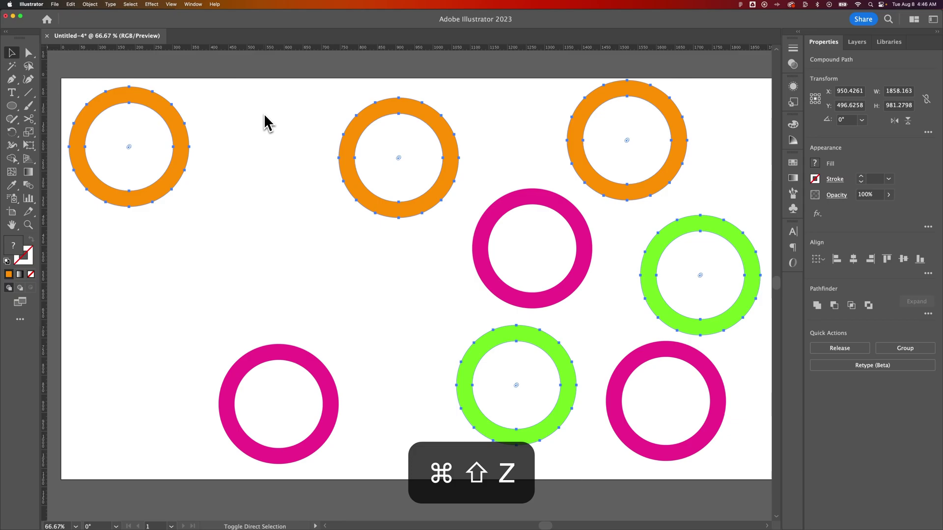
{"action": "key", "text": "super+shift+z"}
{"action": "key", "text": "super+shift+z"}
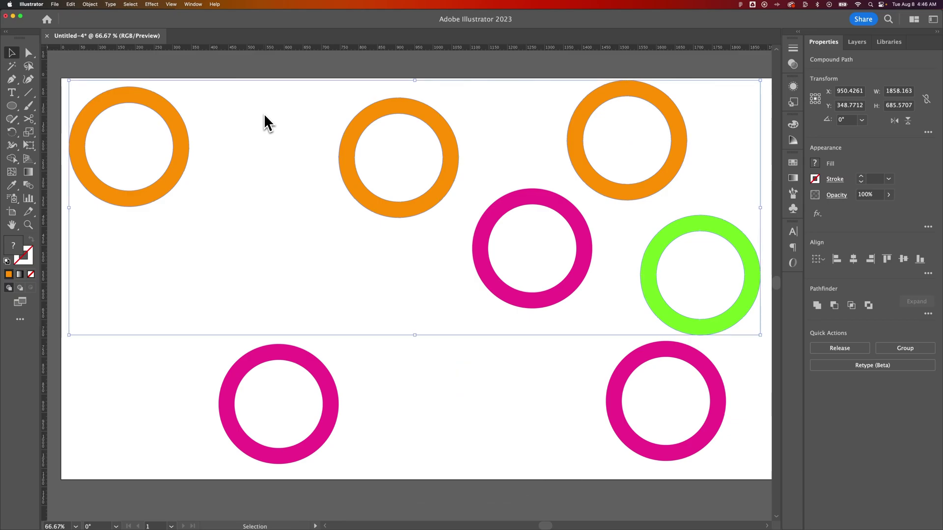